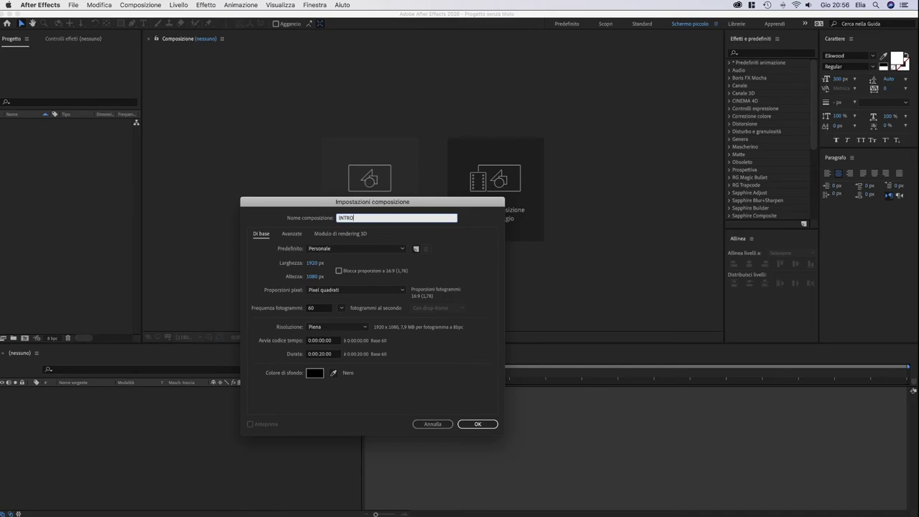
Create a 1920 x 1080 composition named INTRO at 60 fps with a 20-second duration
{"action": "key", "text": "Return"}
{"action": "right_click", "coordinate": [187, 447]}
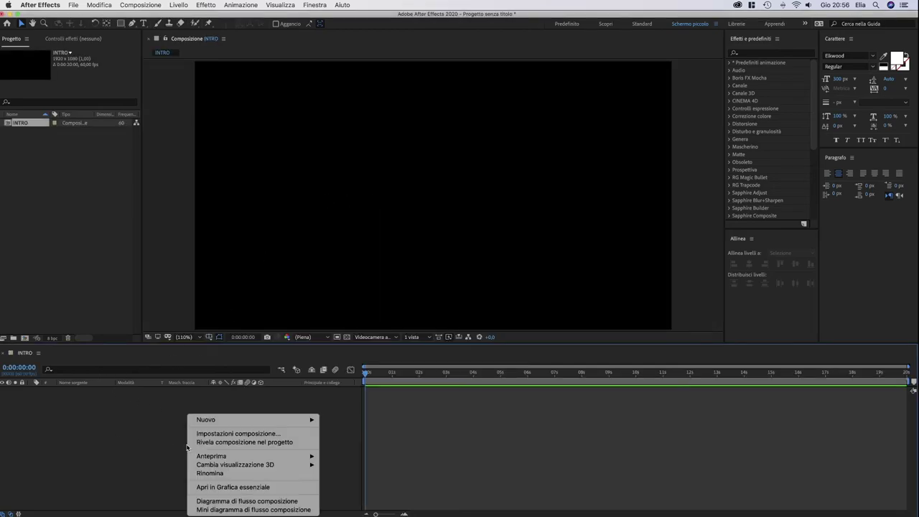
{"action": "left_click", "coordinate": [124, 409]}
{"action": "right_click", "coordinate": [160, 415]}
{"action": "mouse_move", "coordinate": [164, 420]}
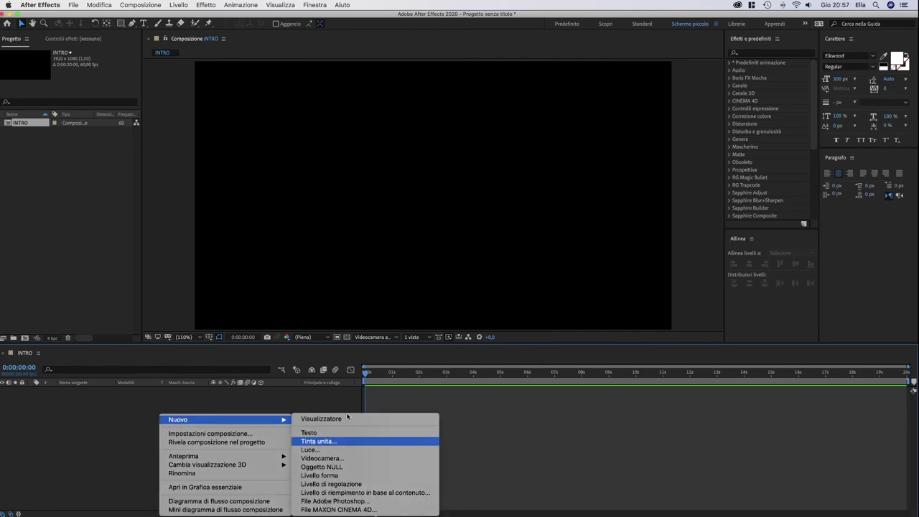
{"action": "left_click", "coordinate": [337, 440]}
{"action": "left_click", "coordinate": [457, 270]}
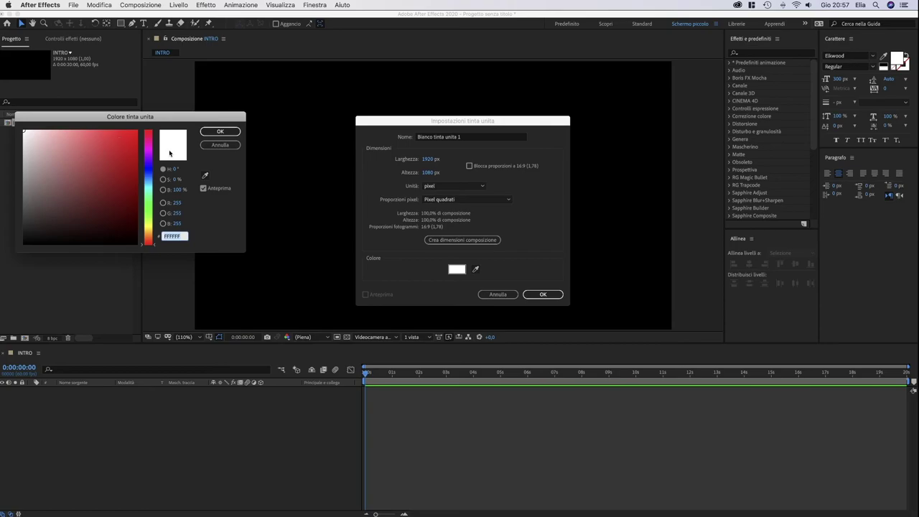
{"action": "left_click", "coordinate": [149, 182]}
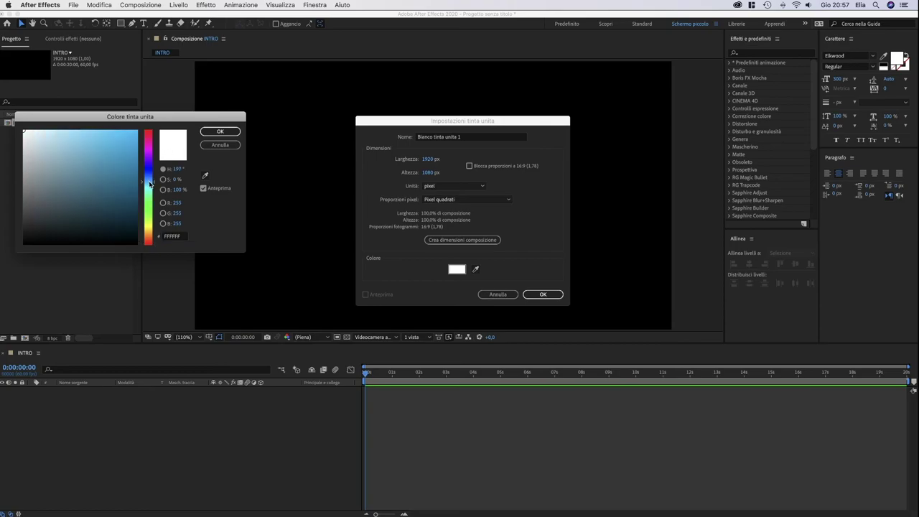
{"action": "left_click", "coordinate": [220, 132]}
{"action": "left_click", "coordinate": [494, 295]}
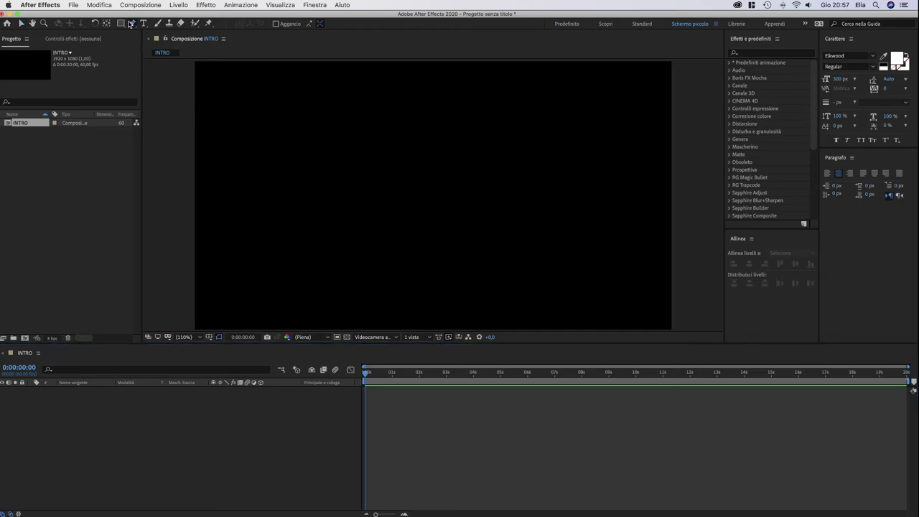
Display the proportional grid over the empty INTRO composition
{"action": "left_click", "coordinate": [132, 23]}
{"action": "left_click", "coordinate": [209, 337]}
{"action": "left_click", "coordinate": [224, 353]}
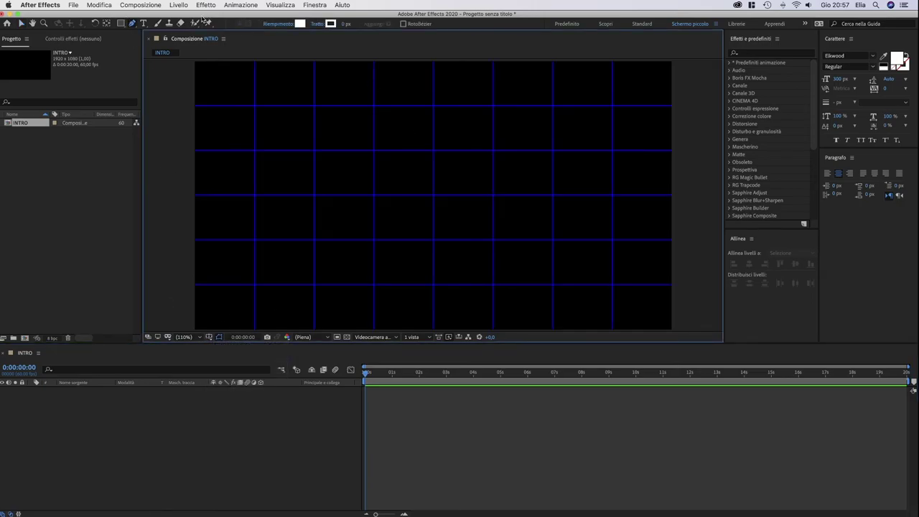
Add a star shape layer sized to the composition and set its stroke width to 25 px
{"action": "left_click", "coordinate": [122, 24]}
{"action": "key", "text": "q"}
{"action": "key", "text": "q"}
{"action": "key", "text": "q"}
{"action": "key", "text": "q"}
{"action": "double_click", "coordinate": [122, 23]}
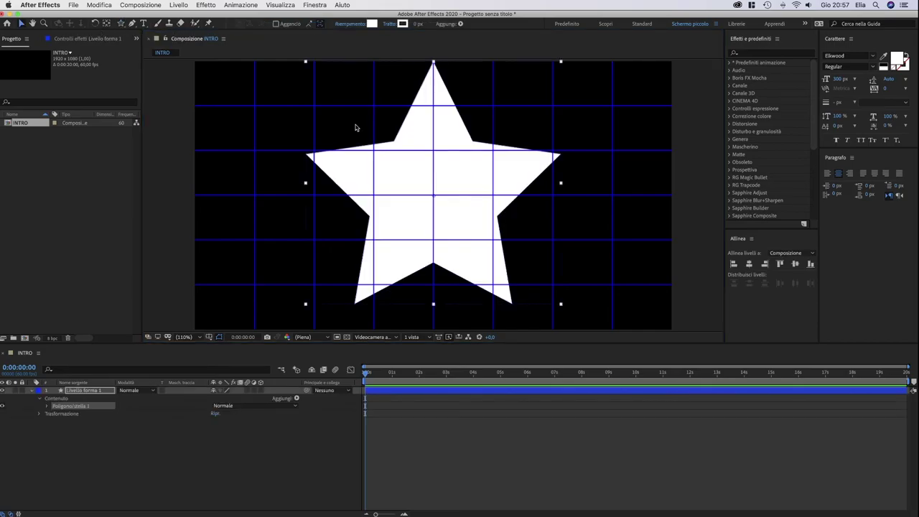
{"action": "left_click", "coordinate": [418, 24]}
{"action": "type", "text": "25"}
{"action": "key", "text": "Return"}
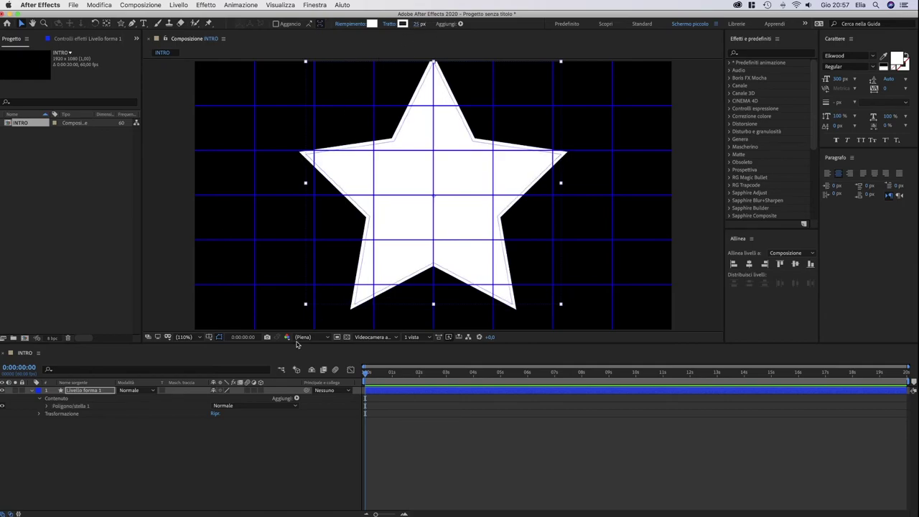
Turn the star into a small cross with 4 points, an inner radius of 0 and an outer radius of about 33
{"action": "left_click", "coordinate": [46, 406]}
{"action": "left_click", "coordinate": [54, 414]}
{"action": "left_click", "coordinate": [214, 429]}
{"action": "type", "text": "4"}
{"action": "key", "text": "Return"}
{"action": "left_click_drag", "start_coordinate": [214, 452], "coordinate": [22, 493]}
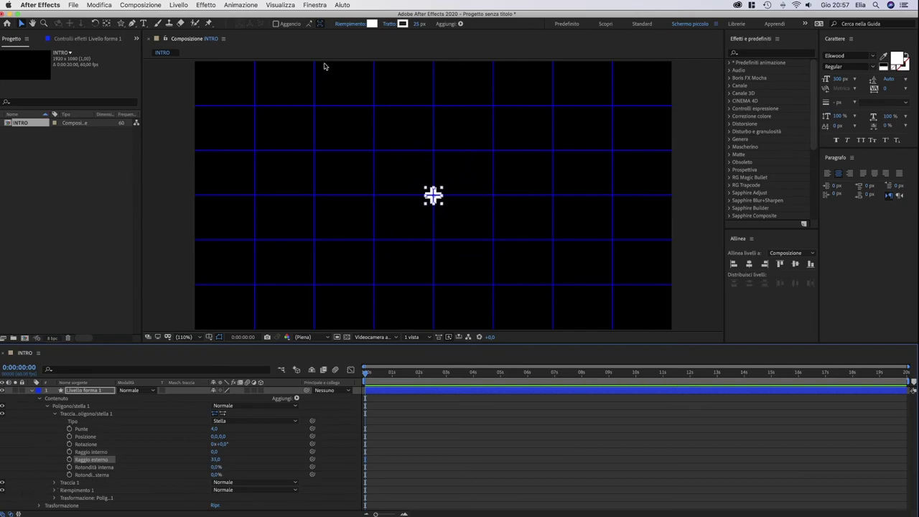
Thin the cross's stroke to 15 px and preview the composition from the start
{"action": "left_click", "coordinate": [417, 24]}
{"action": "type", "text": "15"}
{"action": "key", "text": "Return"}
{"action": "key", "text": "space"}
{"action": "key", "text": "space"}
{"action": "key", "text": "Home"}
Animate the cross layer spinning with rotation keyframes at the first and last frames, starting at 0°, and preview it
{"action": "left_click", "coordinate": [47, 405]}
{"action": "left_click", "coordinate": [40, 415]}
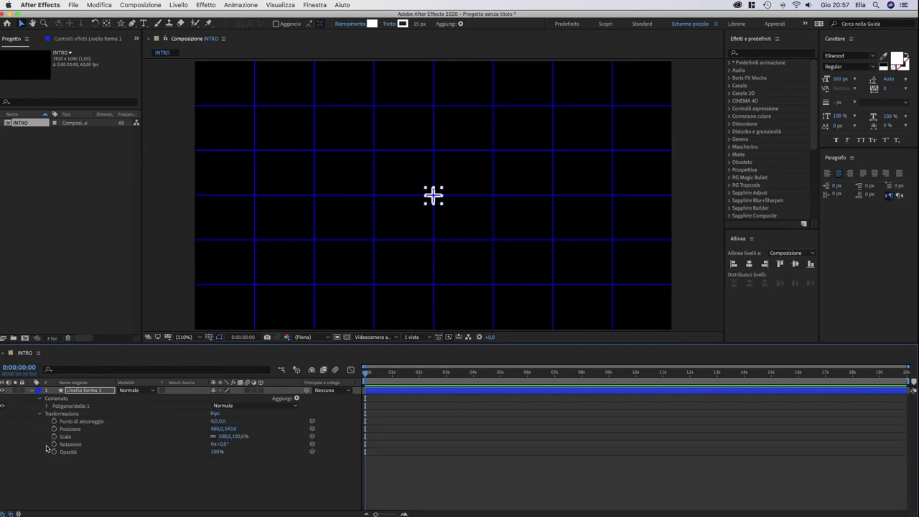
{"action": "left_click", "coordinate": [54, 444]}
{"action": "left_click_drag", "start_coordinate": [897, 368], "coordinate": [908, 369]}
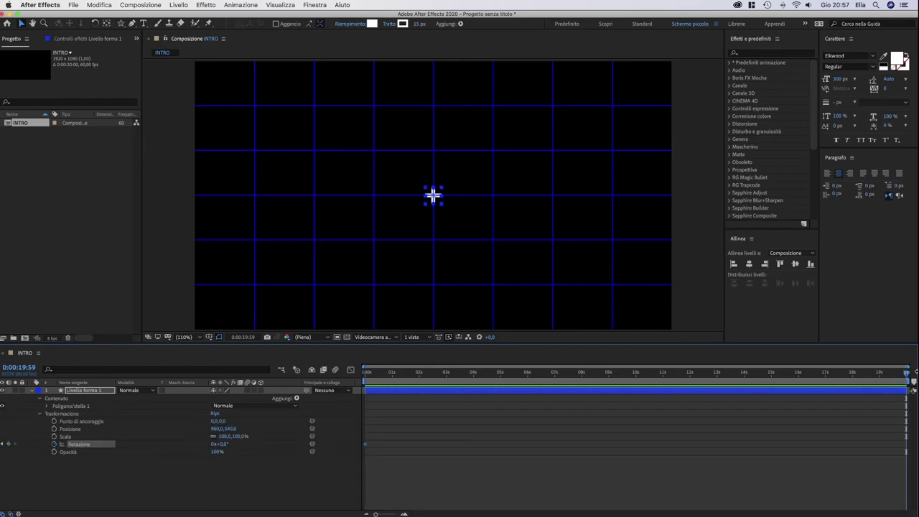
{"action": "left_click", "coordinate": [217, 443]}
{"action": "key", "text": "Return"}
{"action": "key", "text": "Home"}
{"action": "key", "text": "space"}
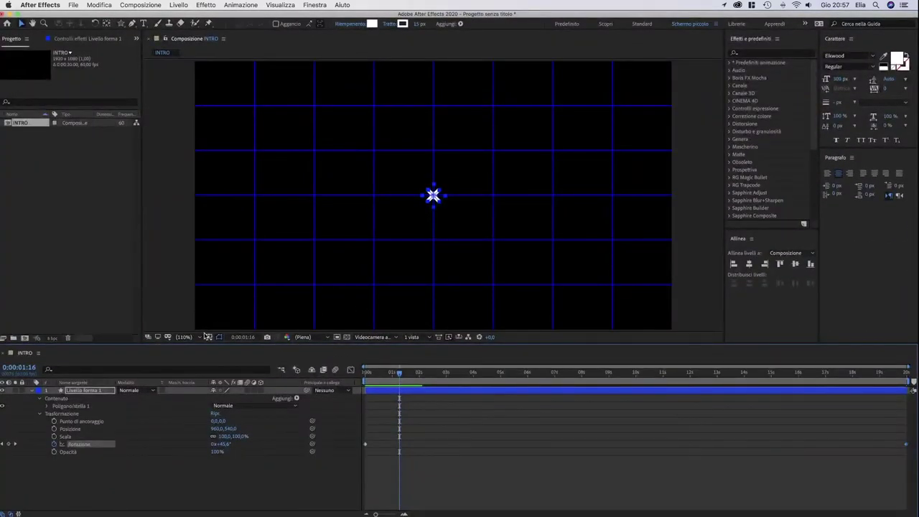
Hide the proportional grid and apply the Echospace effect to the cross layer
{"action": "left_click", "coordinate": [210, 337]}
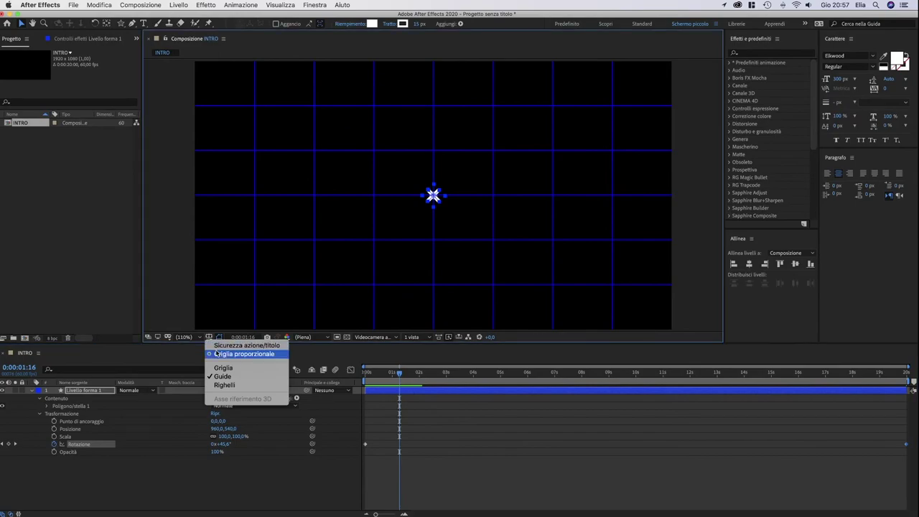
{"action": "left_click", "coordinate": [217, 354]}
{"action": "left_click", "coordinate": [742, 54]}
{"action": "type", "text": "echospace"}
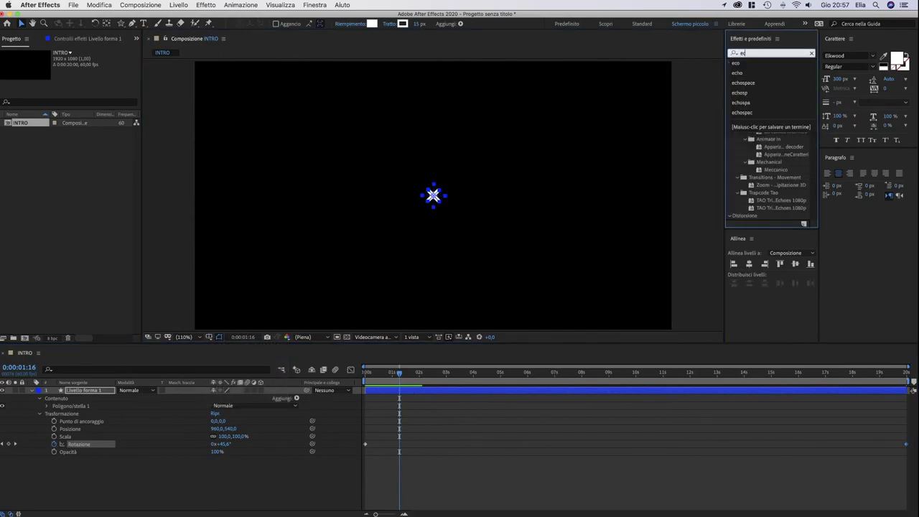
{"action": "double_click", "coordinate": [763, 71]}
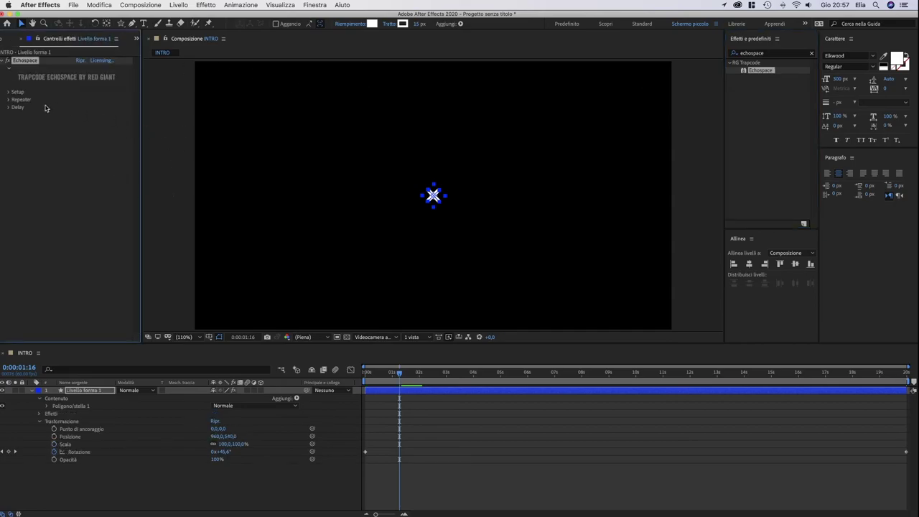
Set Echospace to 25 instances and generate the repeated layers
{"action": "left_click", "coordinate": [10, 92]}
{"action": "left_click", "coordinate": [78, 100]}
{"action": "type", "text": "25"}
{"action": "key", "text": "Return"}
{"action": "left_click", "coordinate": [74, 132]}
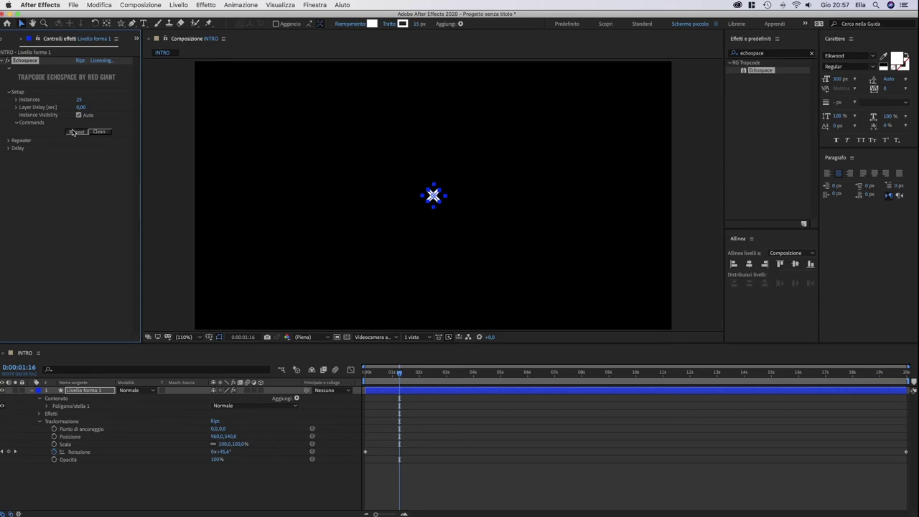
{"action": "left_click", "coordinate": [9, 140]}
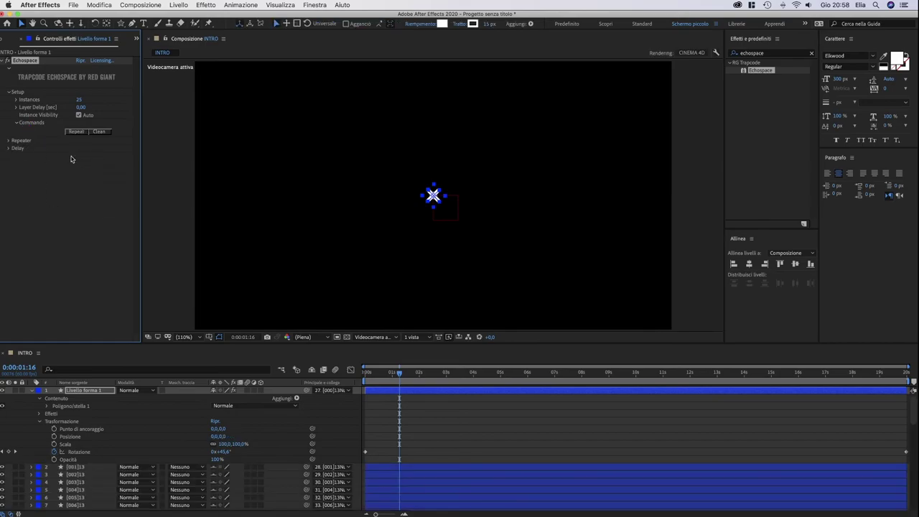
{"action": "left_click", "coordinate": [9, 141]}
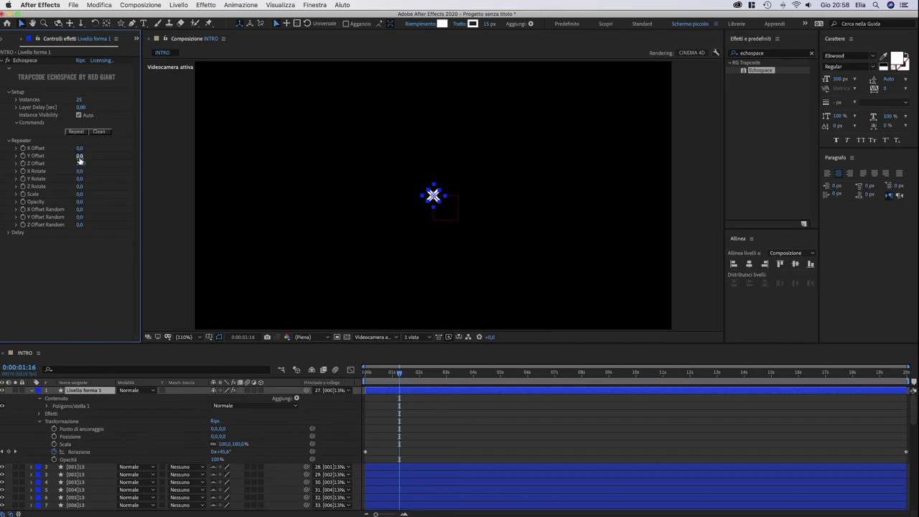
{"action": "left_click", "coordinate": [71, 156]}
{"action": "left_click_drag", "start_coordinate": [70, 158], "coordinate": [66, 159]}
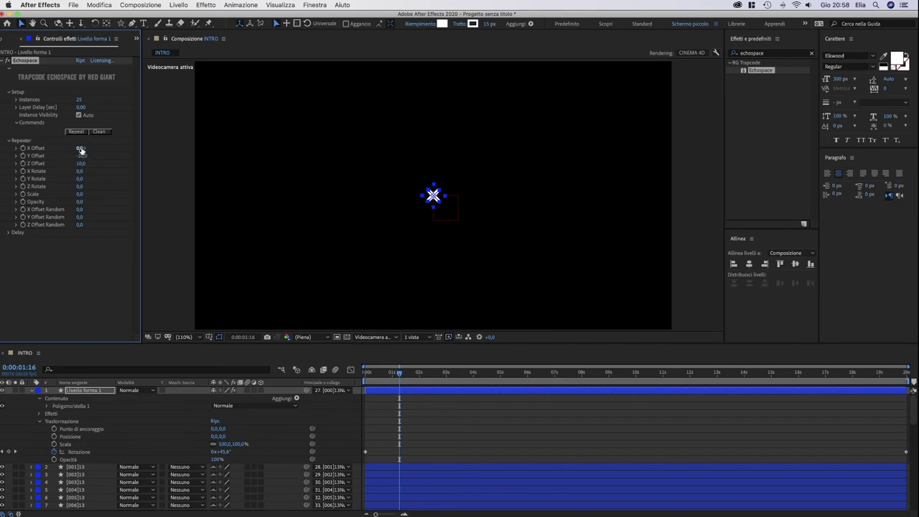
{"action": "key", "text": "super+z"}
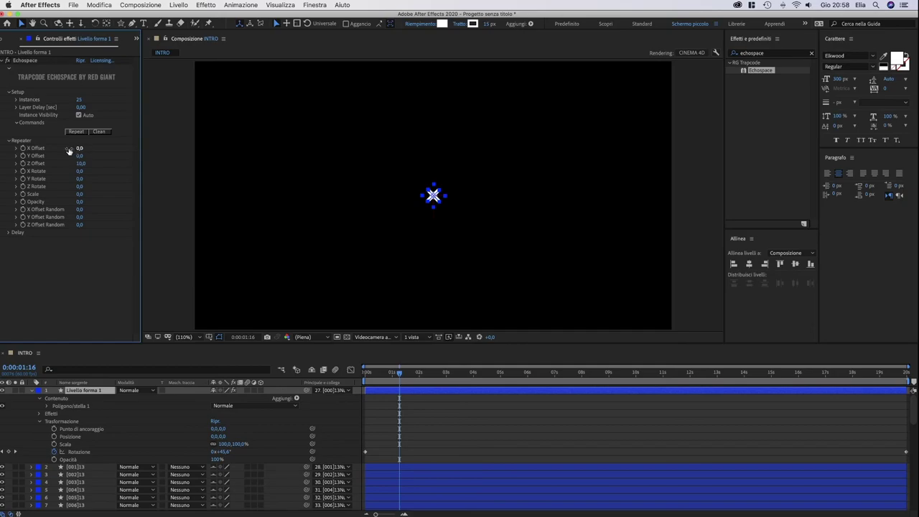
{"action": "key", "text": "super+z"}
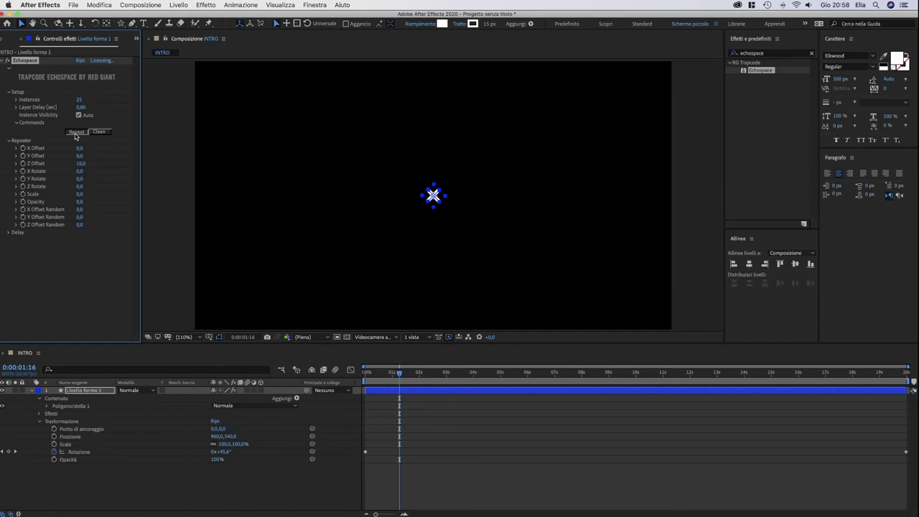
Generate the Echospace copies again and set the Repeater's X Offset to -10
{"action": "left_click", "coordinate": [76, 133]}
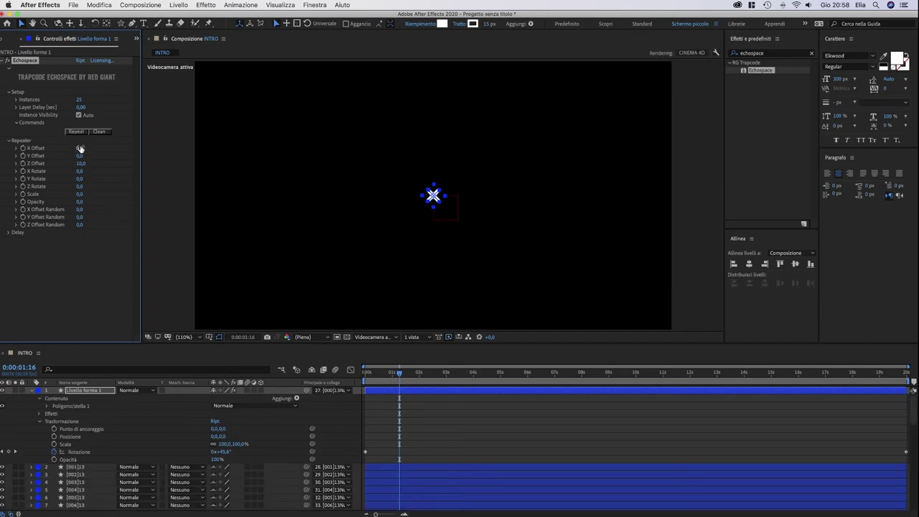
{"action": "left_click", "coordinate": [80, 148]}
{"action": "type", "text": "-10"}
{"action": "key", "text": "Return"}
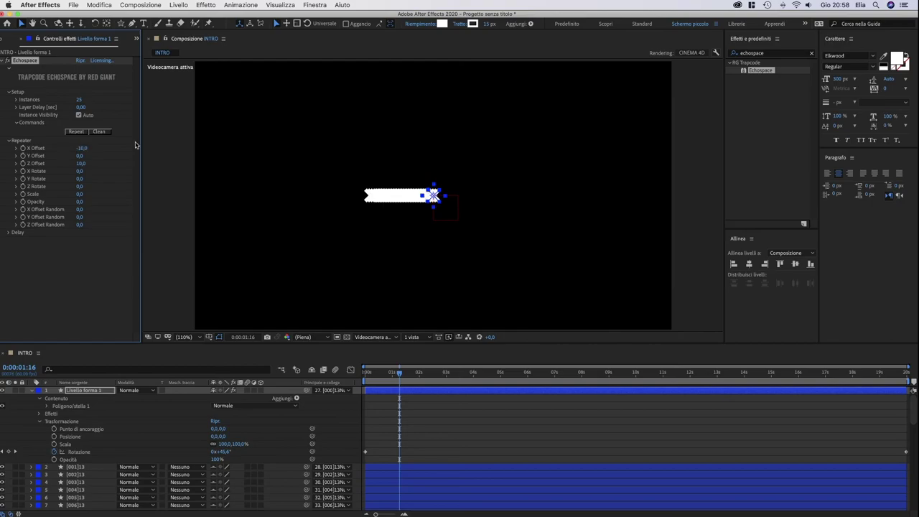
Space the crosses farther apart by trying Repeater X Offset values of -55 and -65, ending at -90
{"action": "left_click", "coordinate": [85, 147]}
{"action": "type", "text": "-55"}
{"action": "key", "text": "Return"}
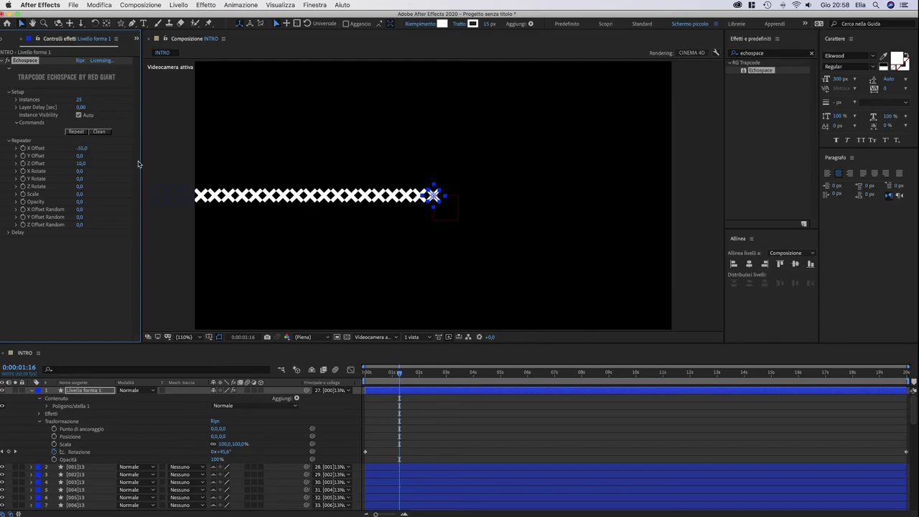
{"action": "key", "text": "Return"}
{"action": "type", "text": "-65"}
{"action": "key", "text": "Return"}
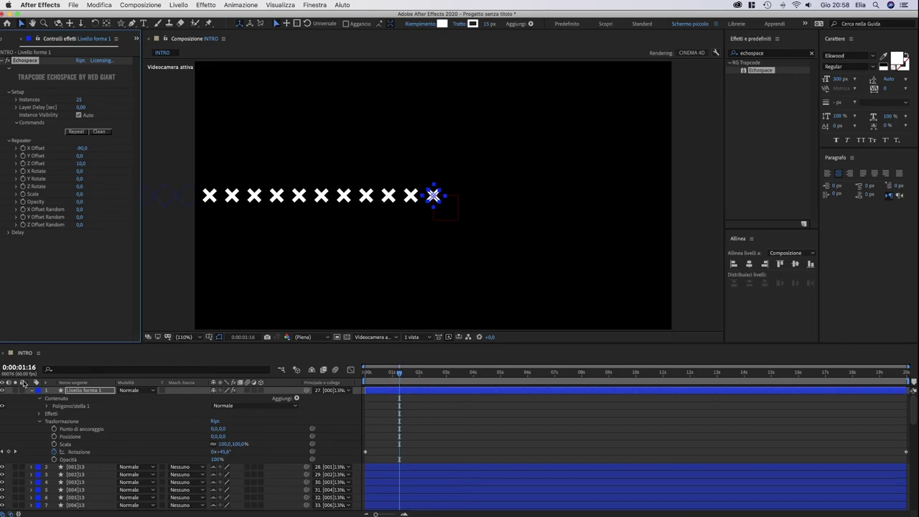
Shift the row of crosses across the frame by setting the original layer's X position to 895 and nudging it to 905
{"action": "left_click", "coordinate": [70, 436]}
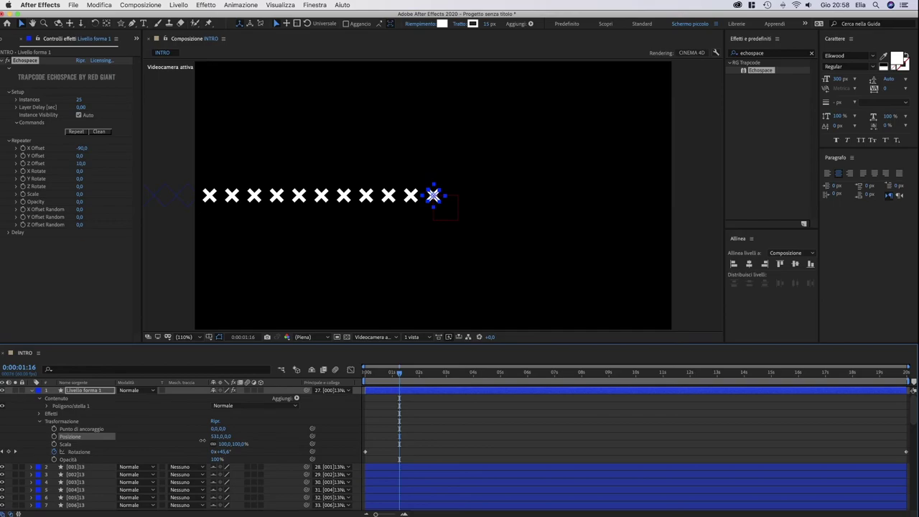
{"action": "left_click_drag", "start_coordinate": [202, 440], "coordinate": [232, 440]}
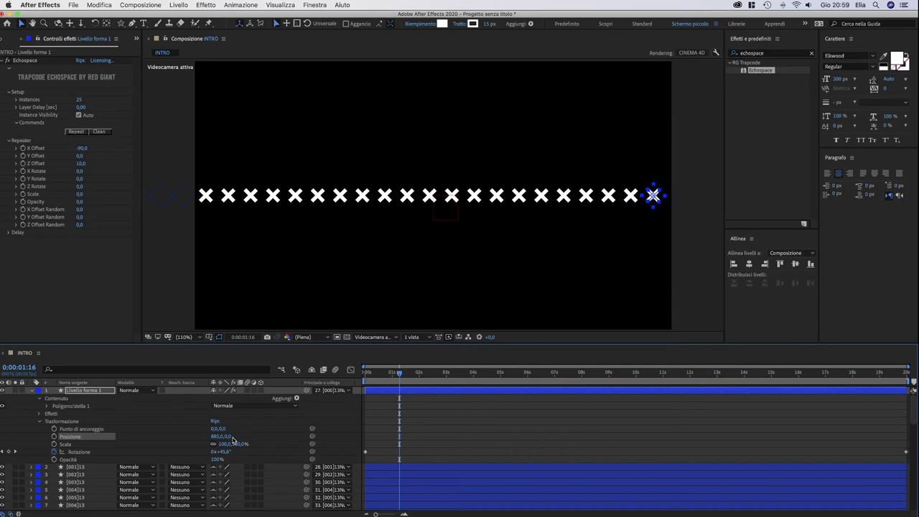
{"action": "left_click_drag", "start_coordinate": [233, 440], "coordinate": [217, 438]}
{"action": "left_click", "coordinate": [217, 437]}
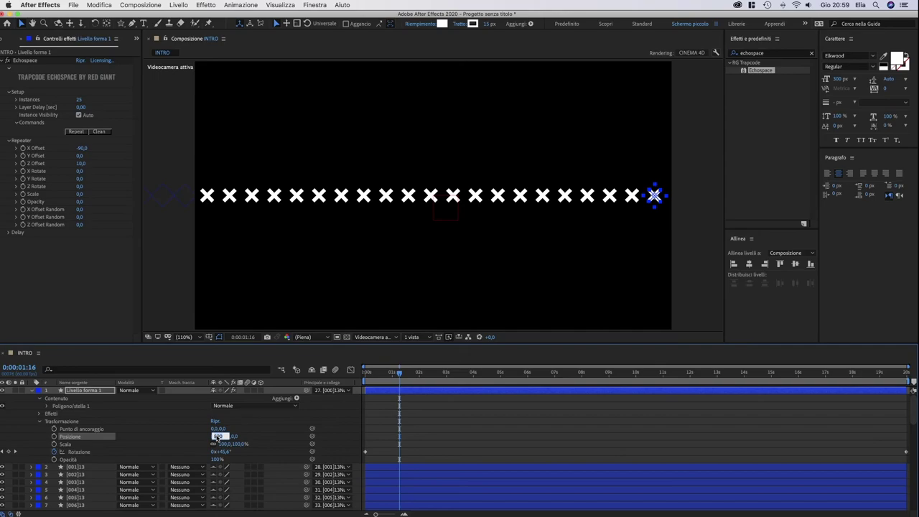
{"action": "type", "text": "895"}
{"action": "key", "text": "Return"}
{"action": "key", "text": "shift+Right"}
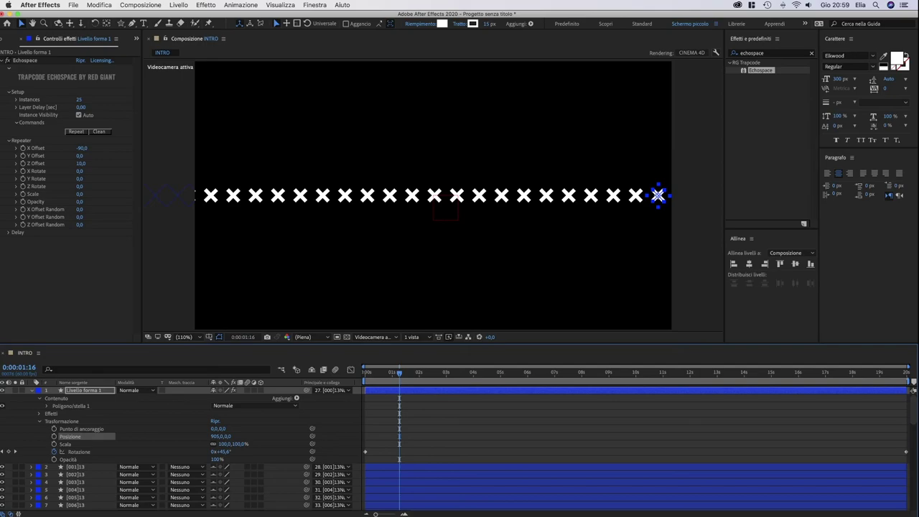
Select the whole stack of cross layers and their nulls in the timeline, starting from the first layer
{"action": "key", "text": "super+shift+Down"}
{"action": "key", "text": "super+shift+Down"}
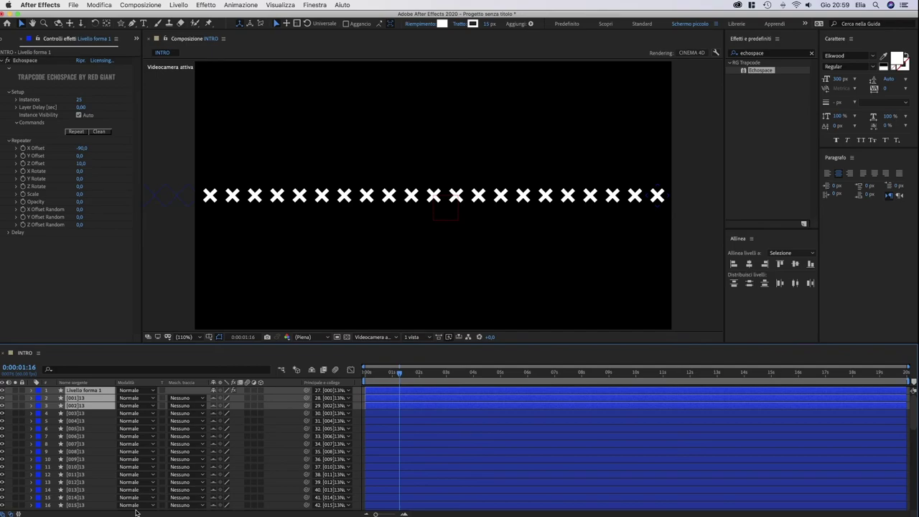
{"action": "left_click_drag", "start_coordinate": [136, 512], "coordinate": [136, 516]}
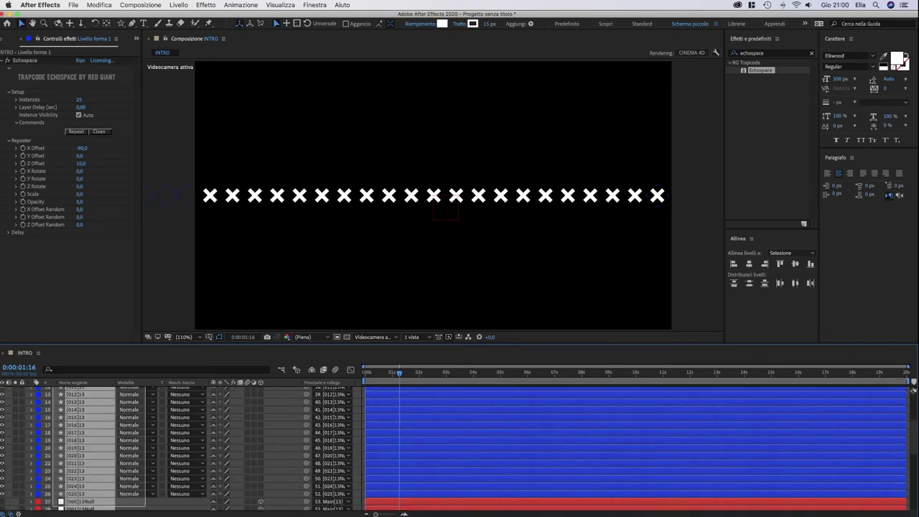
{"action": "scroll", "coordinate": [216, 445], "scroll_direction": "down", "scroll_amount": 3}
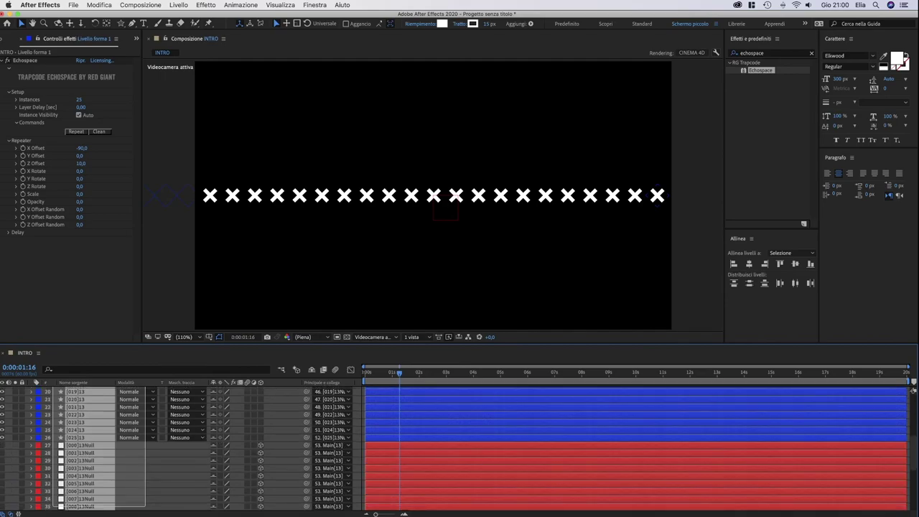
{"action": "scroll", "coordinate": [216, 445], "scroll_direction": "down", "scroll_amount": 3}
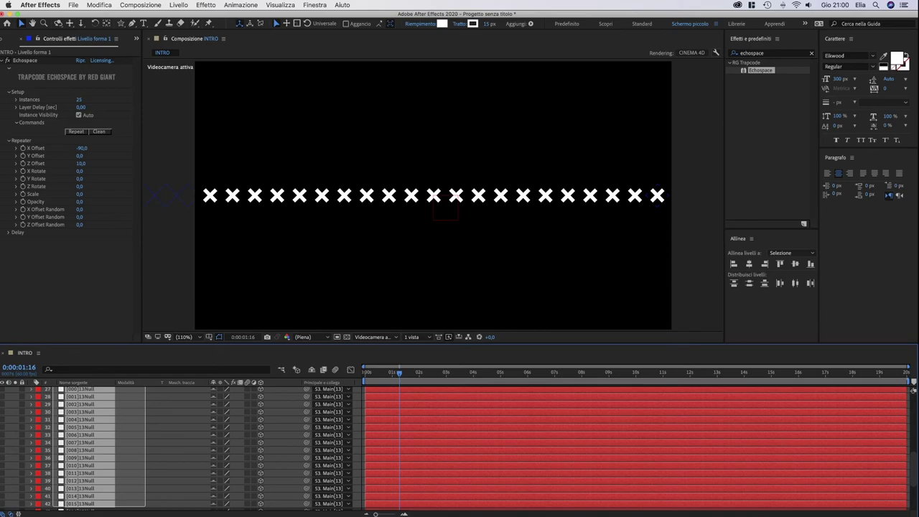
{"action": "scroll", "coordinate": [104, 419], "scroll_direction": "down", "scroll_amount": 4}
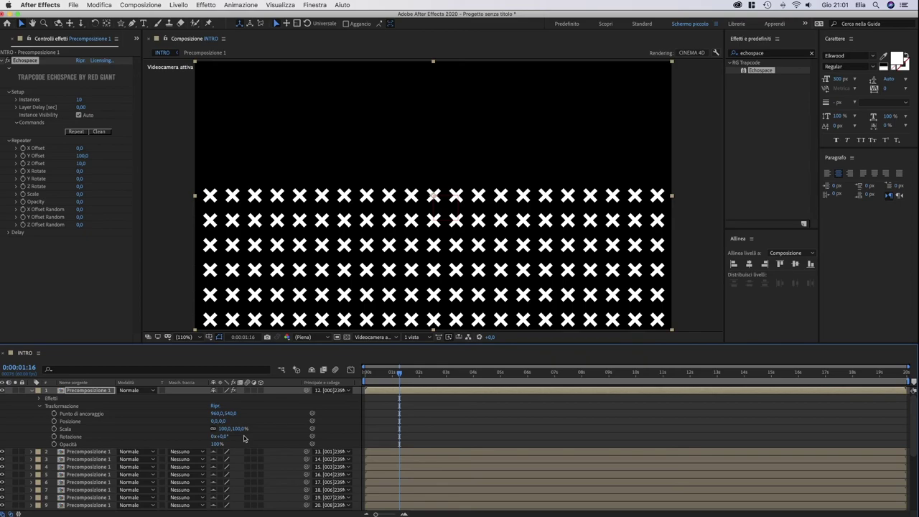
Shift the rows of crosses upward to fill the frame by adjusting the original precomposition layer's anchor point Y, trying 637 and 612
{"action": "left_click_drag", "start_coordinate": [232, 414], "coordinate": [302, 414]}
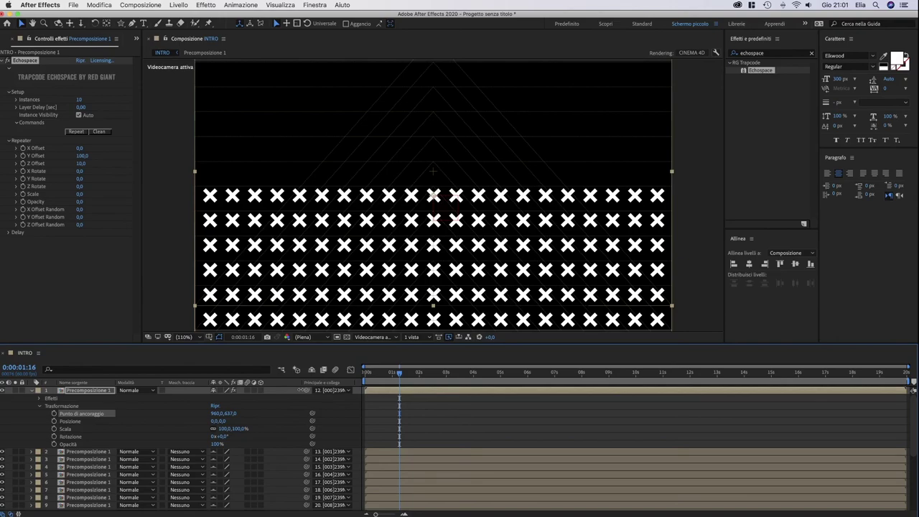
{"action": "left_click_drag", "start_coordinate": [229, 414], "coordinate": [239, 418]}
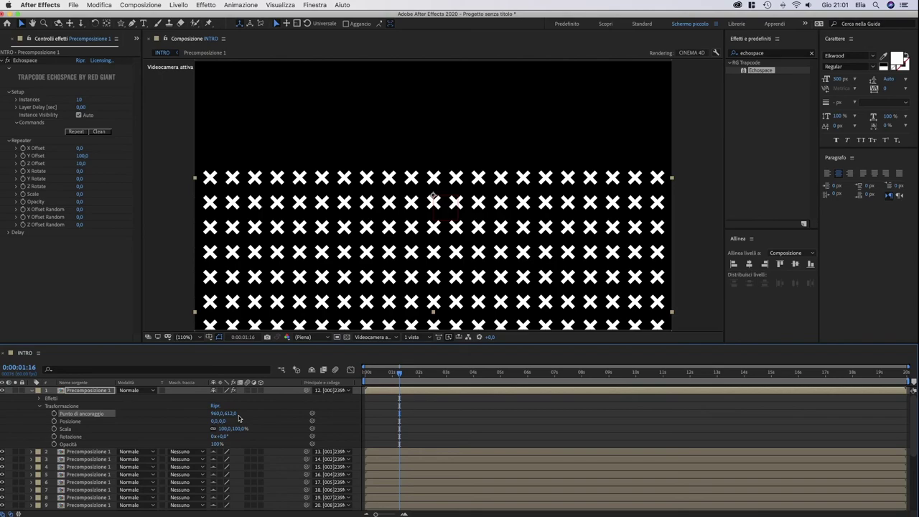
{"action": "left_click_drag", "start_coordinate": [233, 414], "coordinate": [237, 413]}
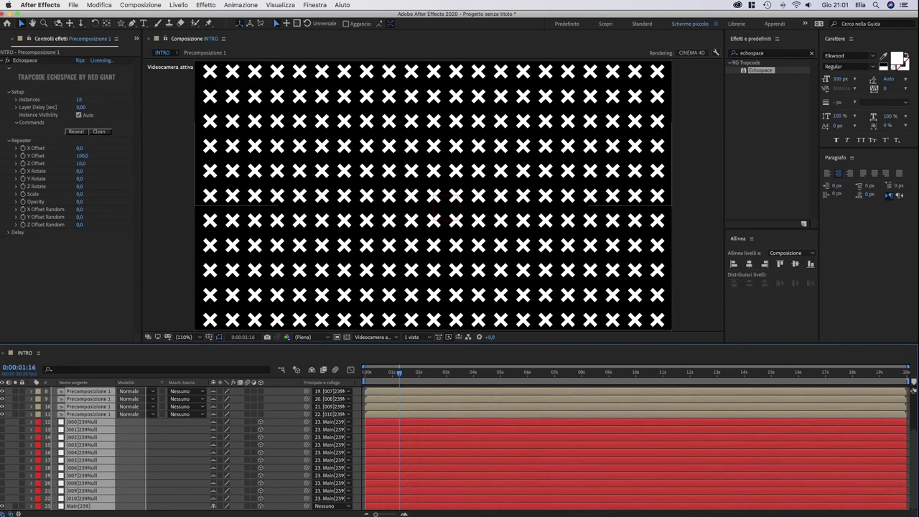
{"action": "key", "text": "ctrl+Up"}
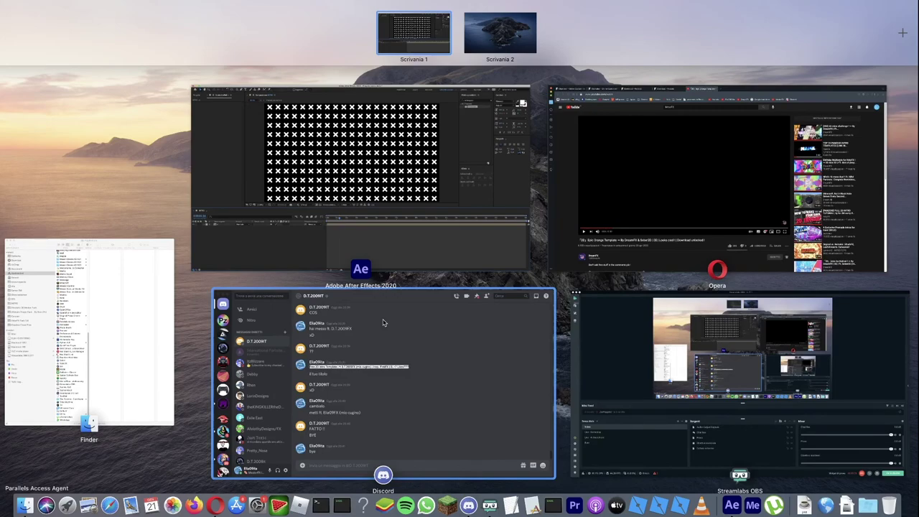
{"action": "key", "text": "ctrl+Up"}
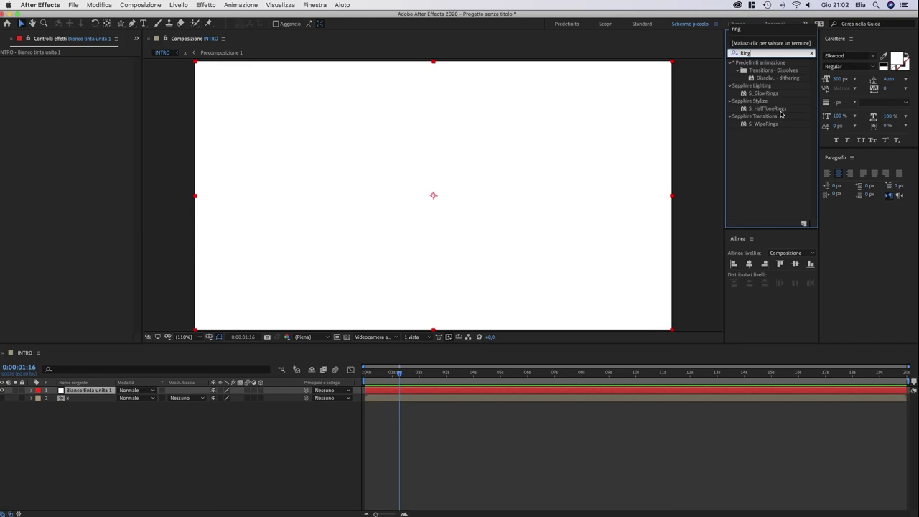
Apply S_WipeRings to the white solid with the ring centre at 960, 1080, and try a Wipe Percent of 13
{"action": "double_click", "coordinate": [763, 123]}
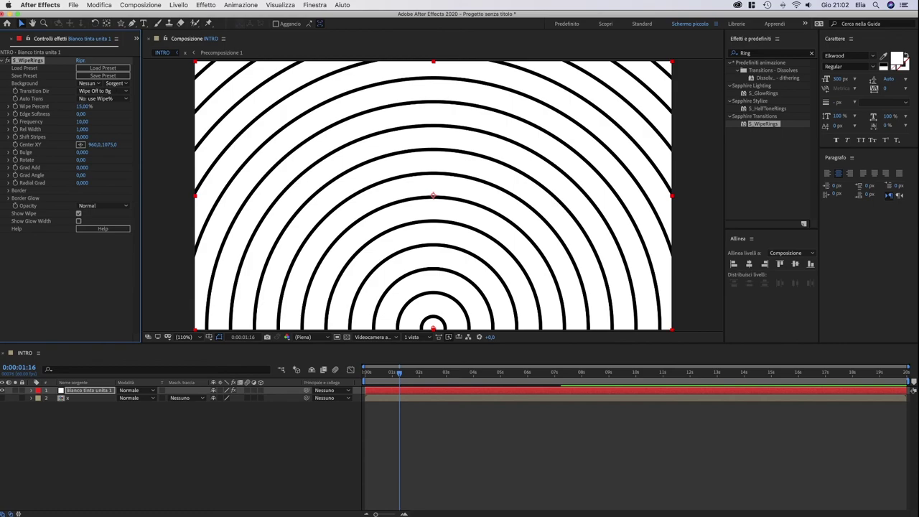
{"action": "left_click", "coordinate": [237, 416]}
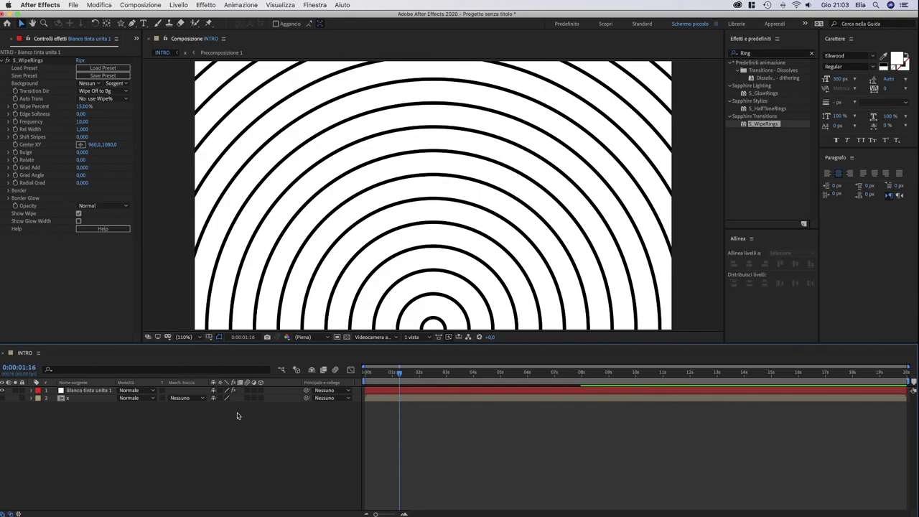
{"action": "left_click", "coordinate": [82, 106]}
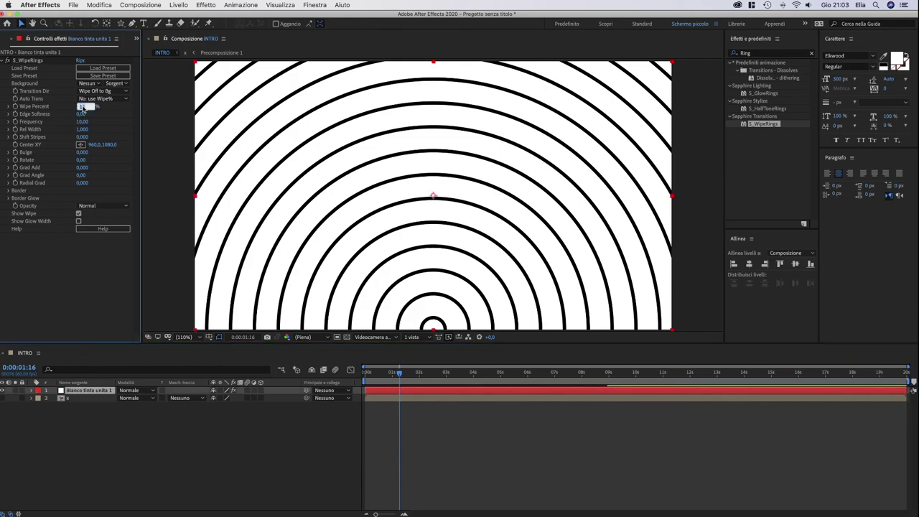
{"action": "type", "text": "13"}
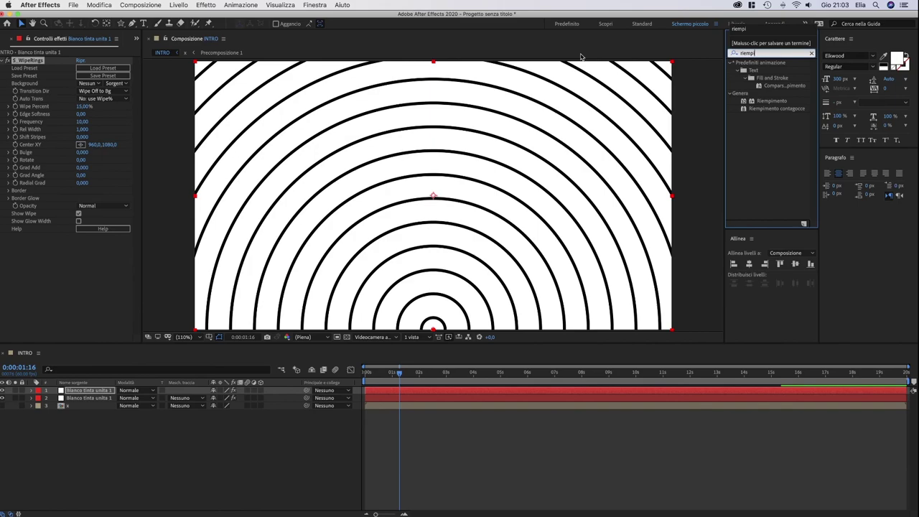
Apply Riempimento to the duplicated ring solid and try a Grad Add of 0.850 with the ring centre X at 1209 on the dark copy
{"action": "left_click_drag", "start_coordinate": [772, 100], "coordinate": [97, 165]}
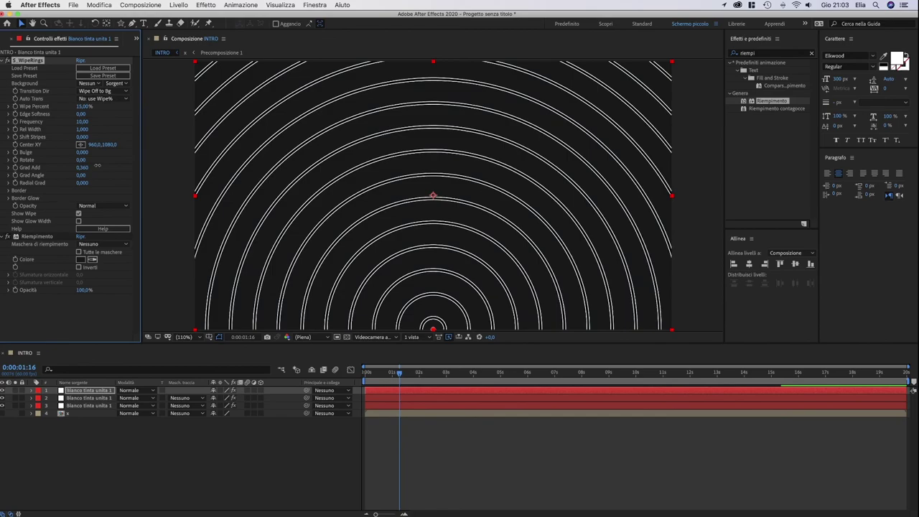
{"action": "left_click_drag", "start_coordinate": [97, 165], "coordinate": [80, 185]}
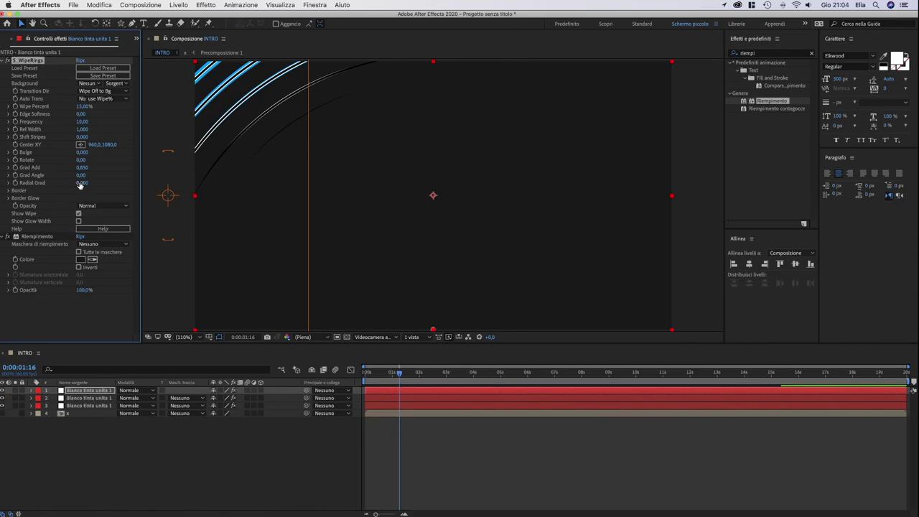
{"action": "left_click_drag", "start_coordinate": [80, 185], "coordinate": [214, 155]}
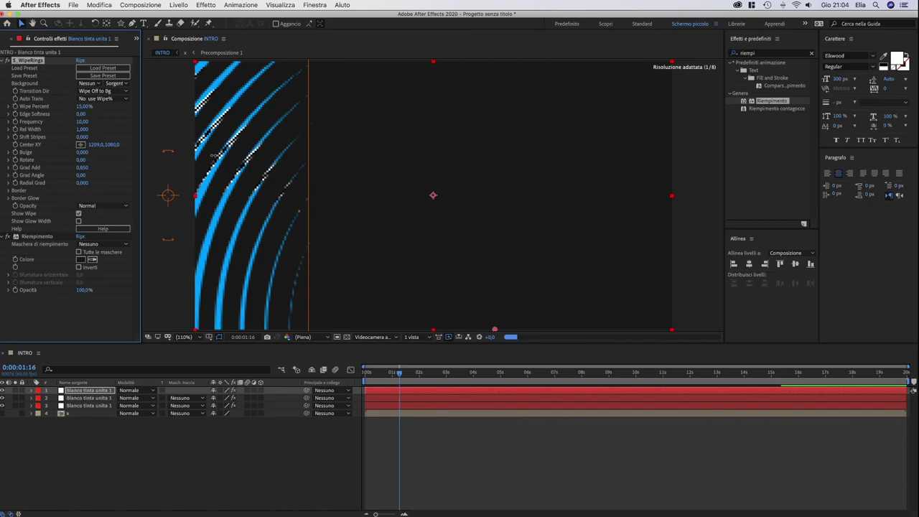
{"action": "scroll", "coordinate": [288, 195], "scroll_direction": "down", "scroll_amount": 4}
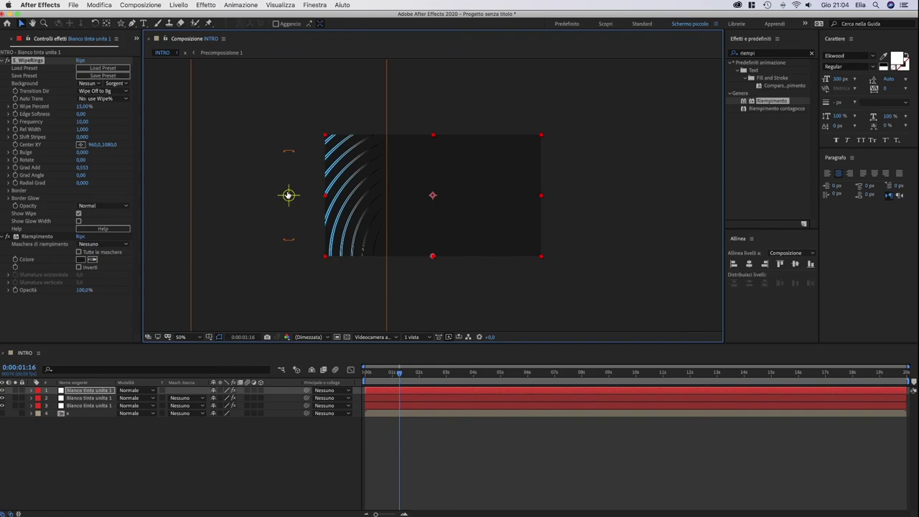
Set the dark ring layer's Grad Add to 2.093 and animate its Wipe Percent from 100% at the start to 0% at 0:00:01:15
{"action": "left_click_drag", "start_coordinate": [85, 106], "coordinate": [146, 106]}
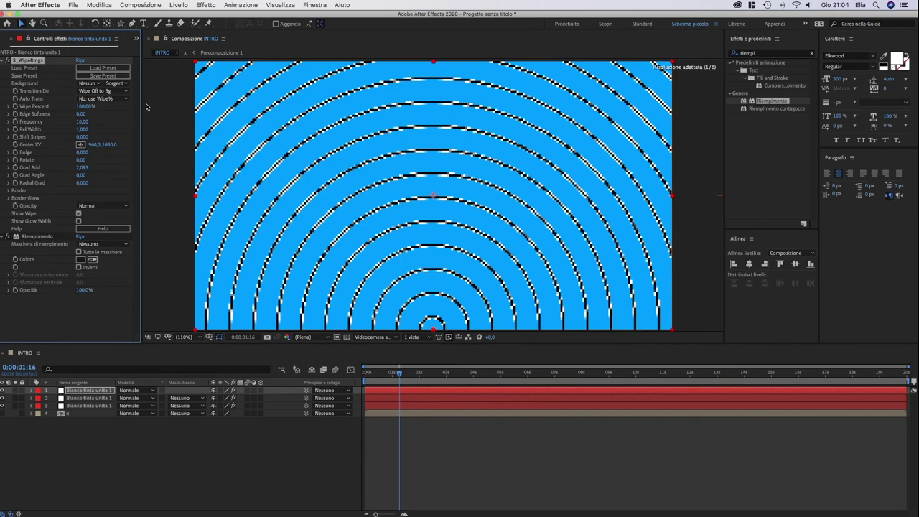
{"action": "left_click", "coordinate": [32, 390]}
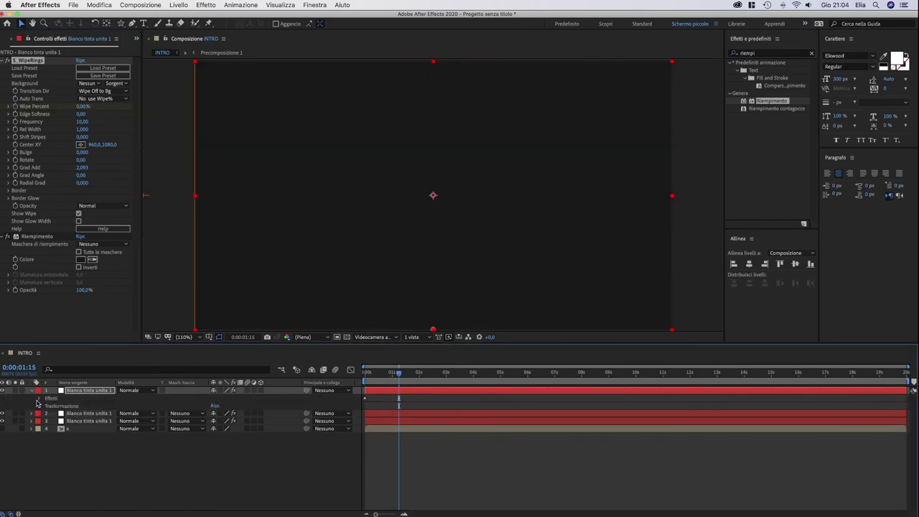
{"action": "left_click", "coordinate": [37, 400]}
{"action": "left_click", "coordinate": [388, 373]}
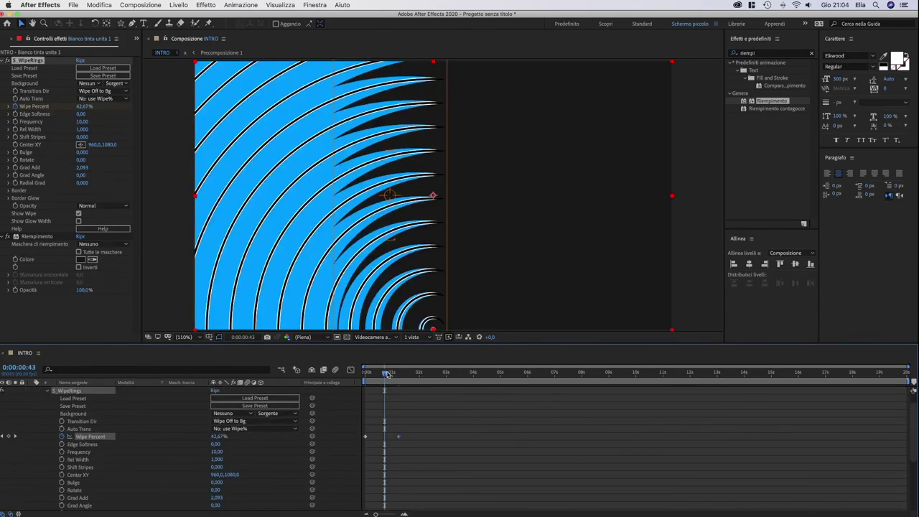
{"action": "left_click_drag", "start_coordinate": [388, 374], "coordinate": [380, 376]}
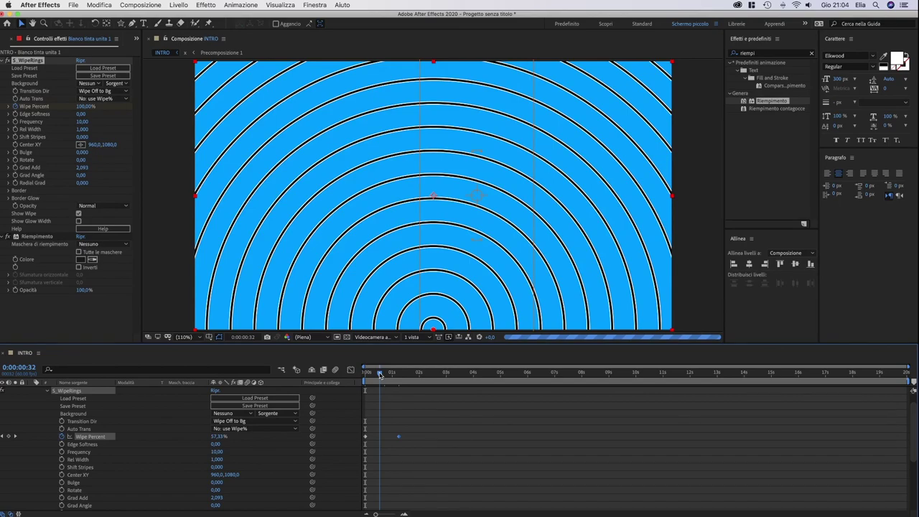
{"action": "left_click_drag", "start_coordinate": [380, 375], "coordinate": [390, 373]}
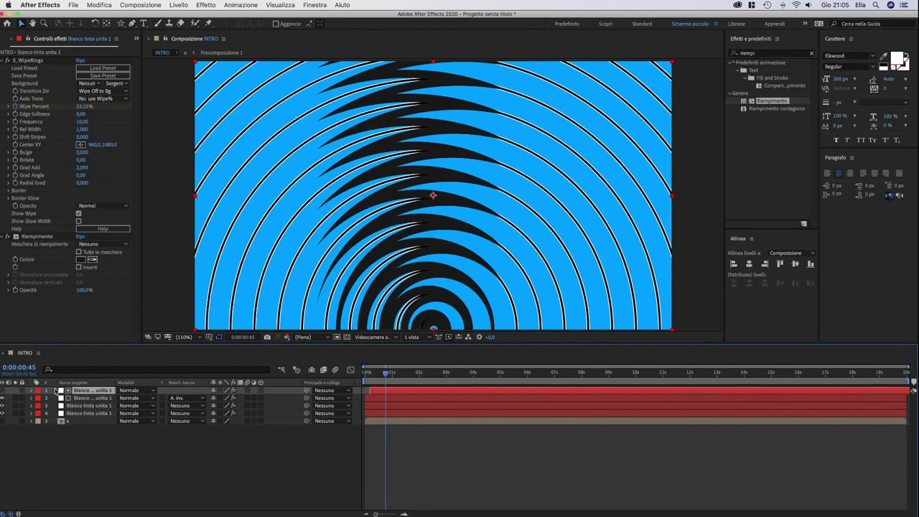
{"action": "key", "text": "super+z"}
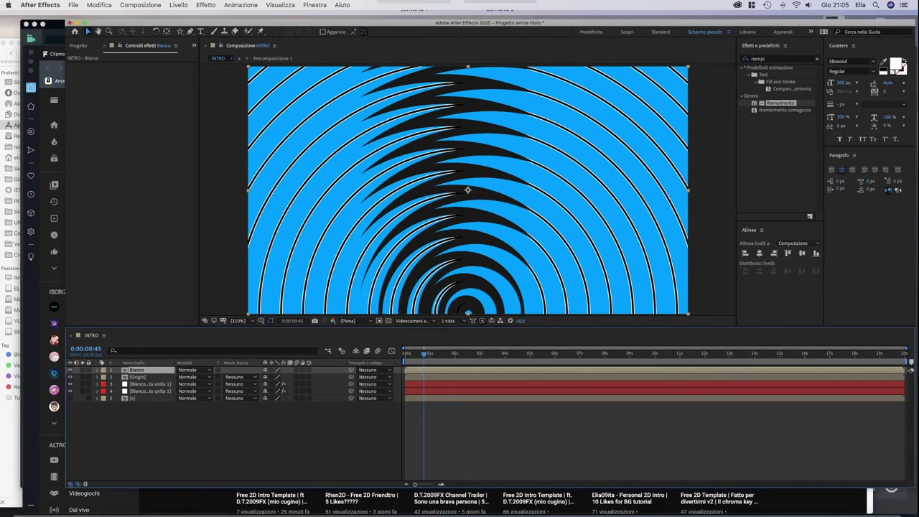
{"action": "key", "text": "super+Tab"}
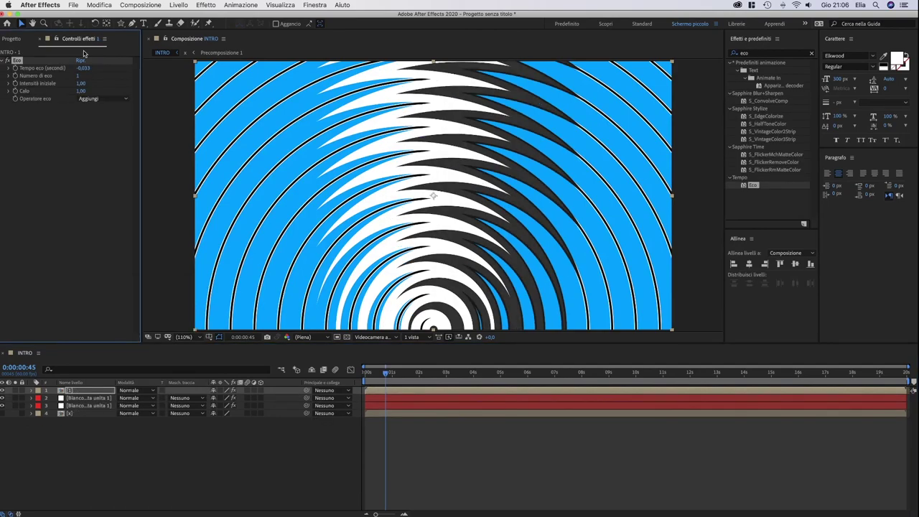
Set the Eco effect on layer 1 to an echo time of -0.533 seconds and 15 echoes
{"action": "left_click_drag", "start_coordinate": [83, 68], "coordinate": [86, 68]}
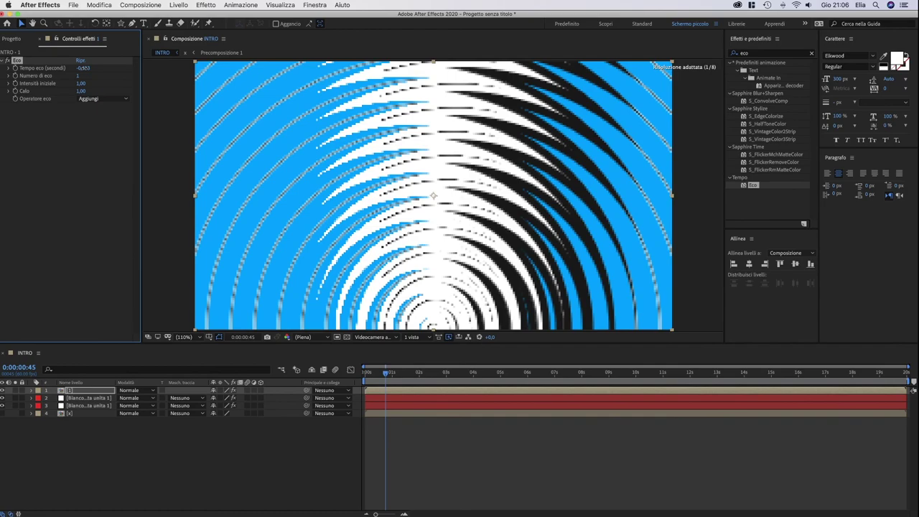
{"action": "left_click", "coordinate": [83, 75]}
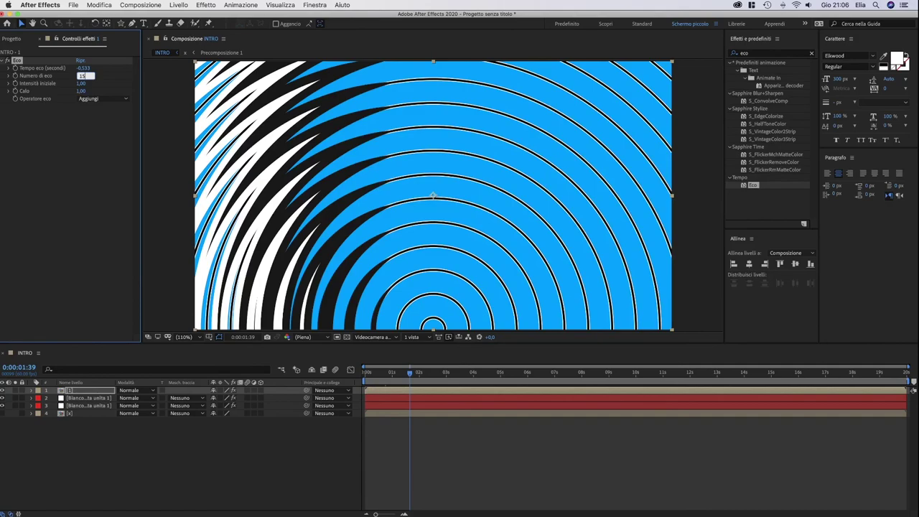
Move the cross layer x above the ring solids and place a copy of the blue ring solid over it as its alpha matte
{"action": "left_click", "coordinate": [88, 405]}
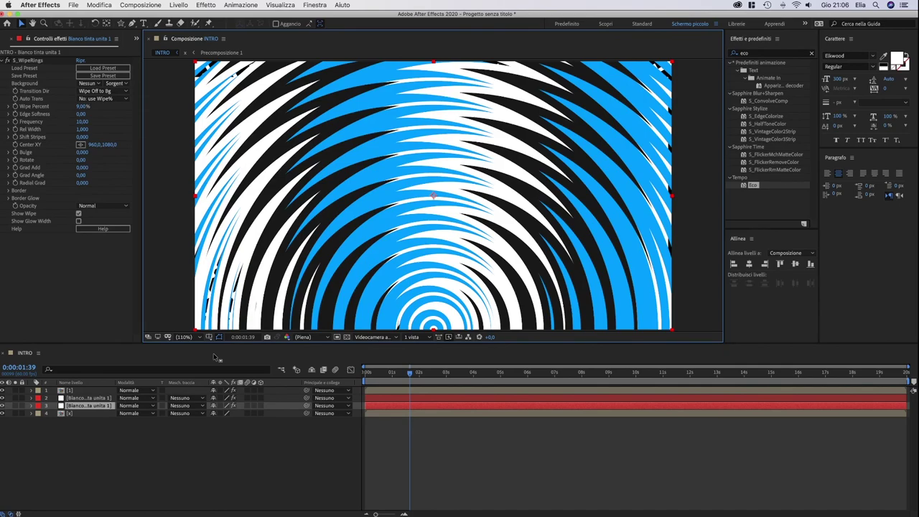
{"action": "left_click_drag", "start_coordinate": [88, 414], "coordinate": [77, 399]}
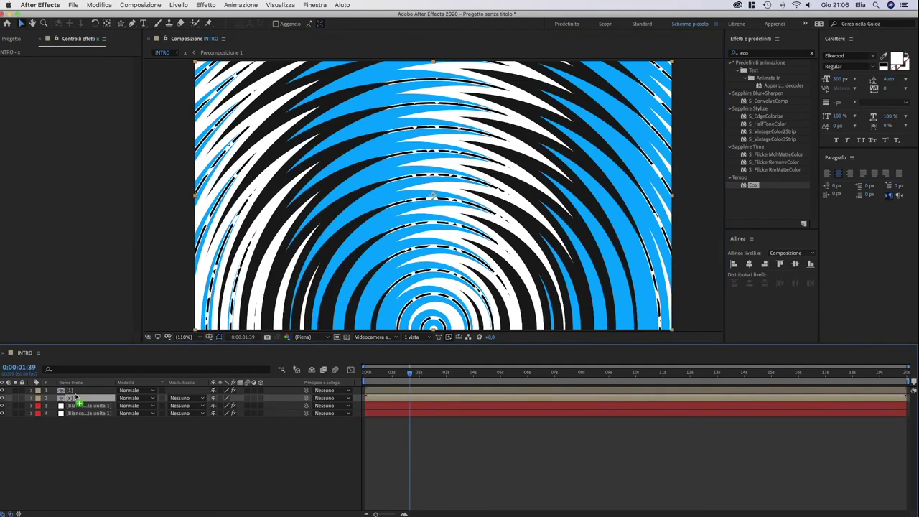
{"action": "left_click", "coordinate": [87, 406]}
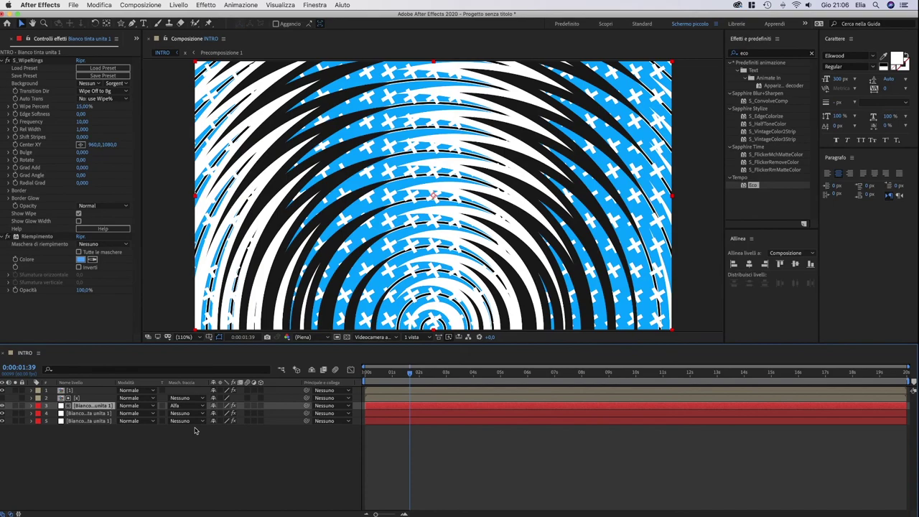
{"action": "key", "text": "super+bracketright"}
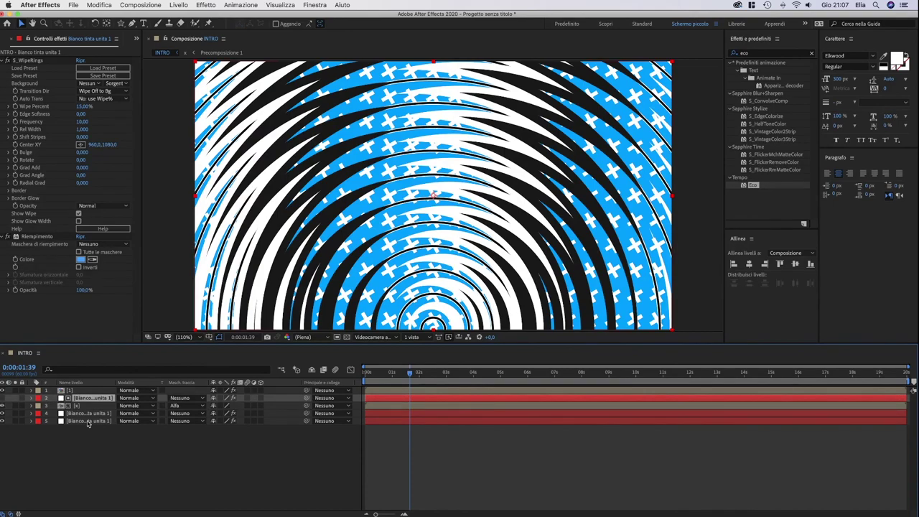